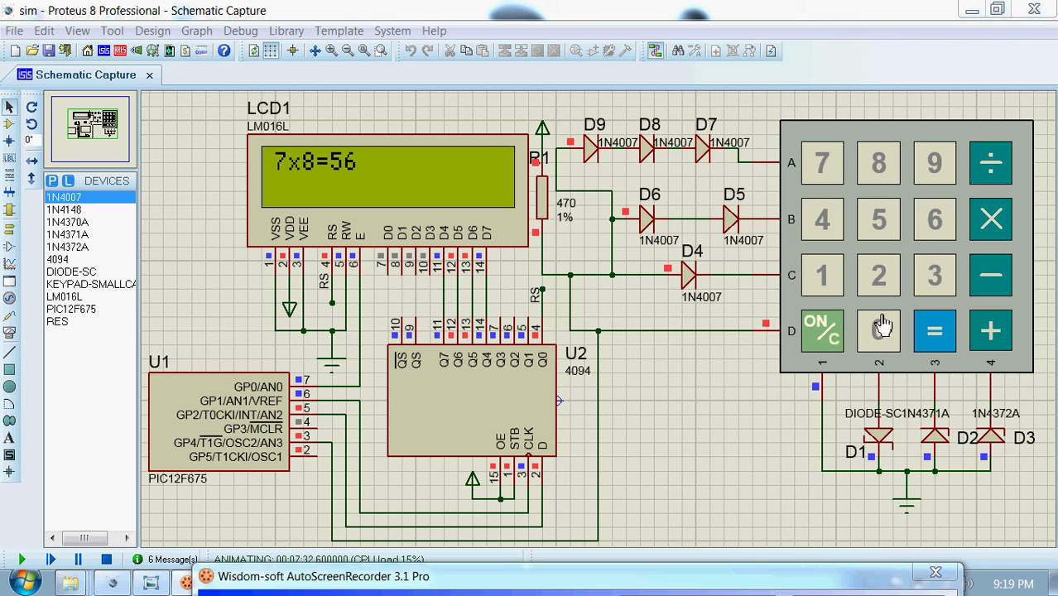
# Clear the 7x8=56 result, then enter 7+6= on the keypad to show 13
pyautogui.click(828, 333)
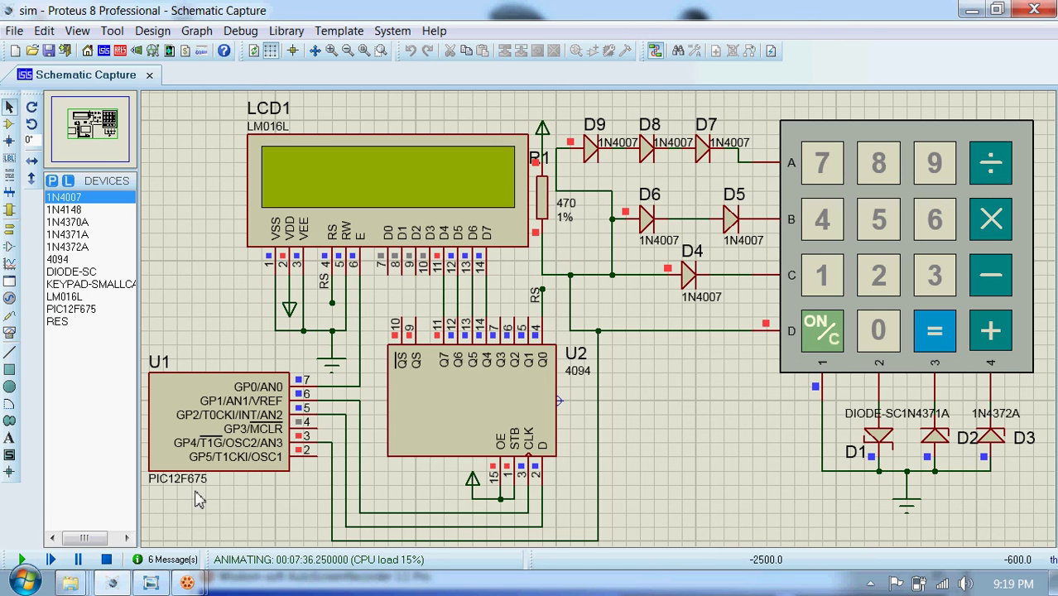
pyautogui.click(836, 170)
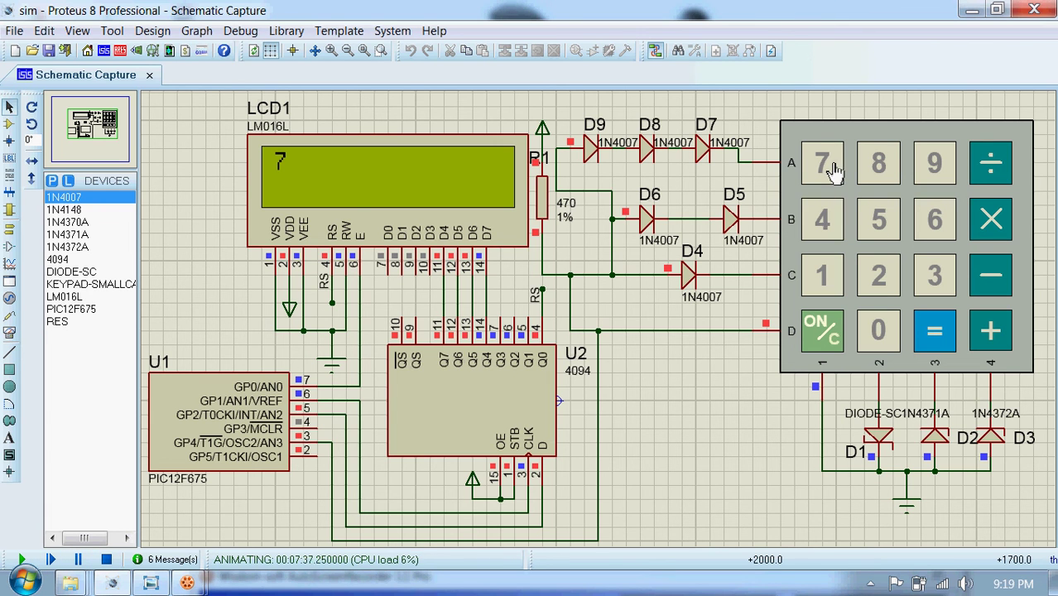
pyautogui.click(997, 335)
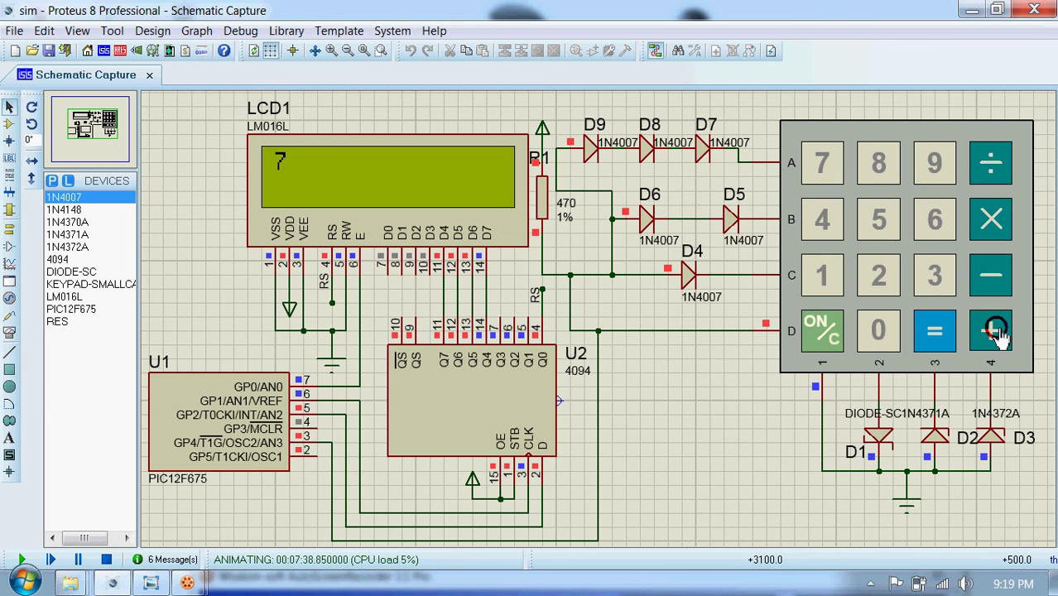
pyautogui.click(940, 223)
pyautogui.click(944, 330)
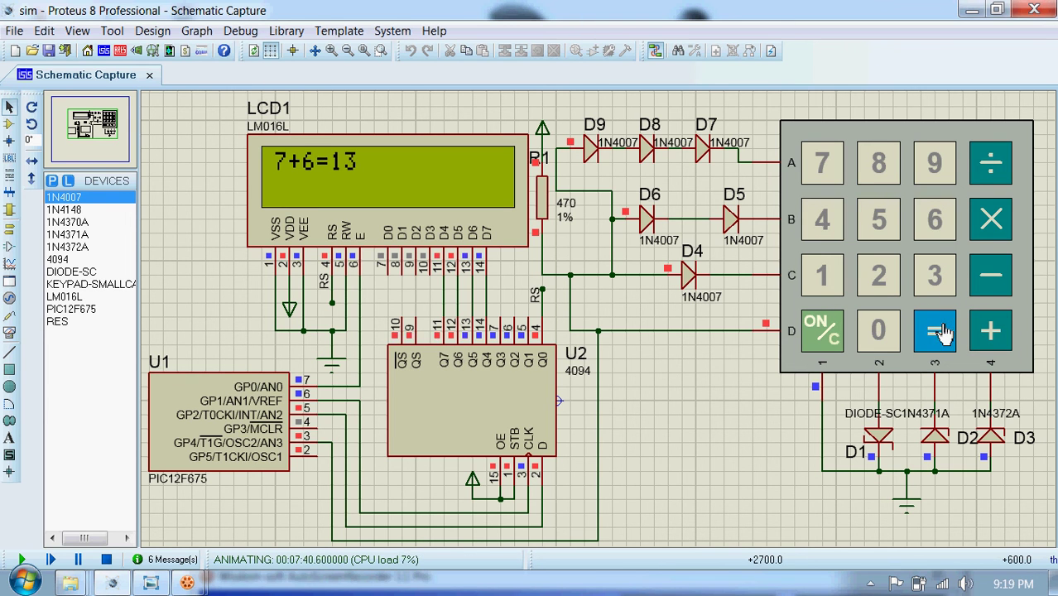
# Clear the 7+6=13 result and compute 9-2 on the keypad, giving 7
pyautogui.click(832, 335)
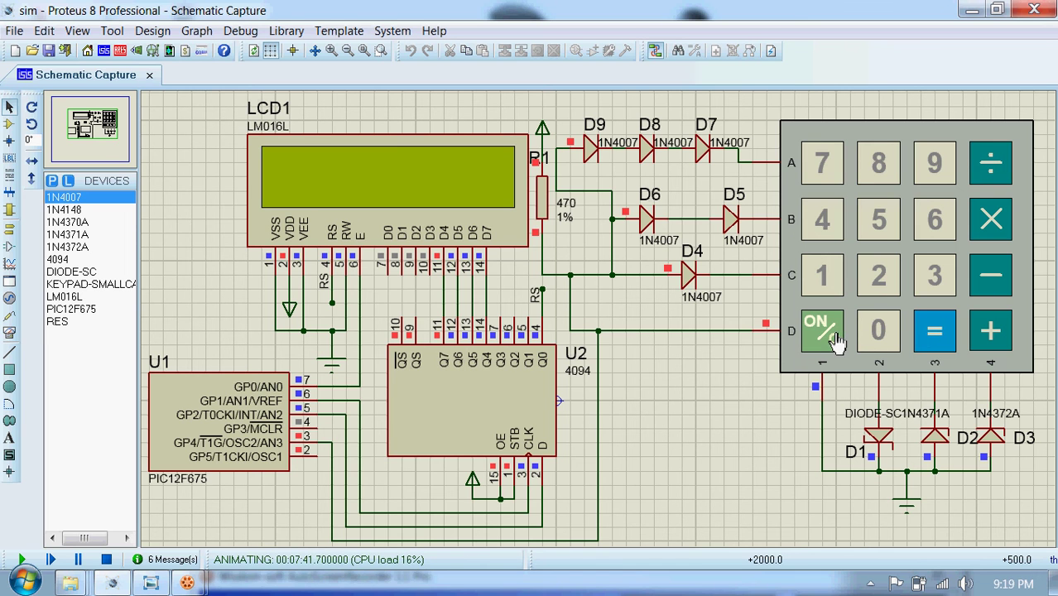
pyautogui.click(940, 267)
pyautogui.click(933, 165)
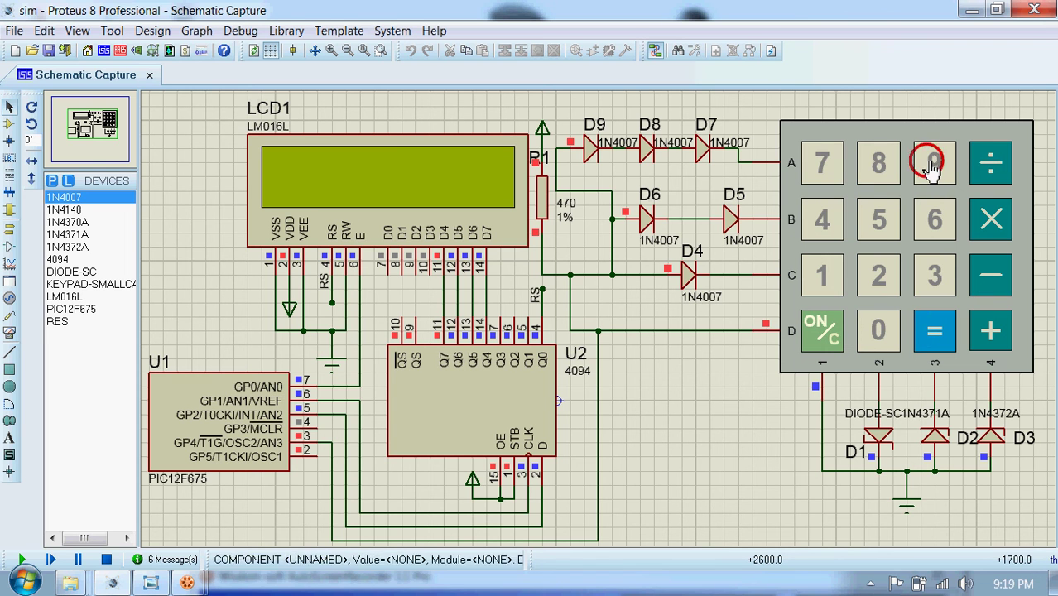
pyautogui.click(990, 269)
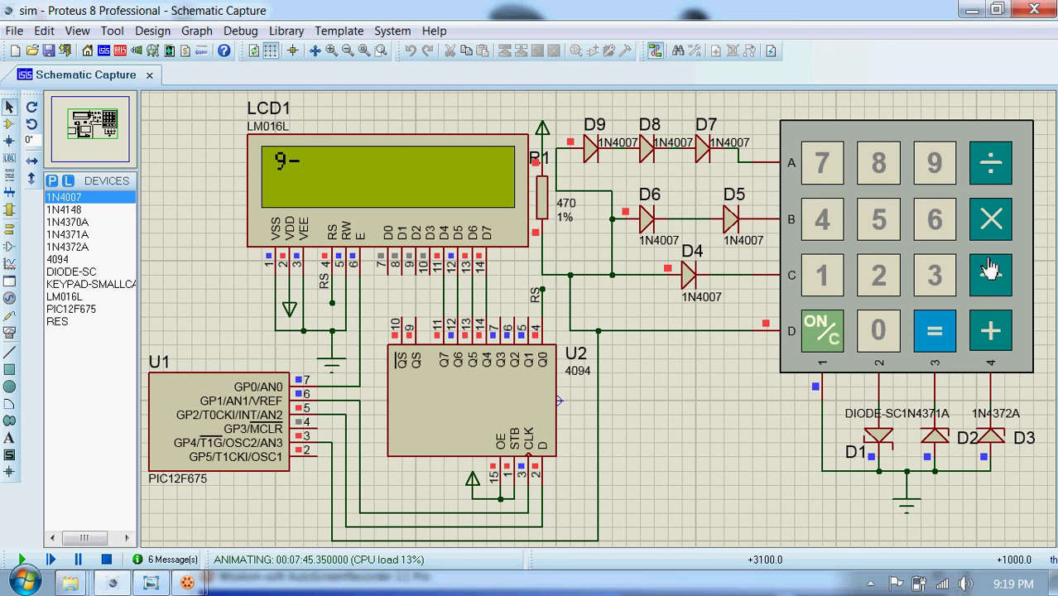
pyautogui.click(875, 279)
pyautogui.click(884, 282)
pyautogui.click(884, 280)
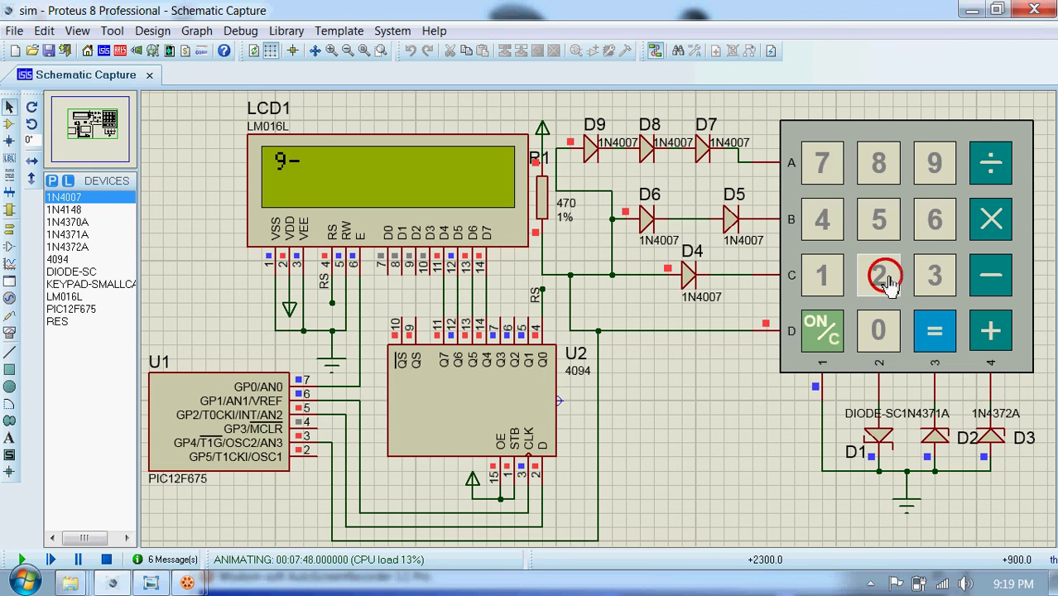
pyautogui.click(942, 331)
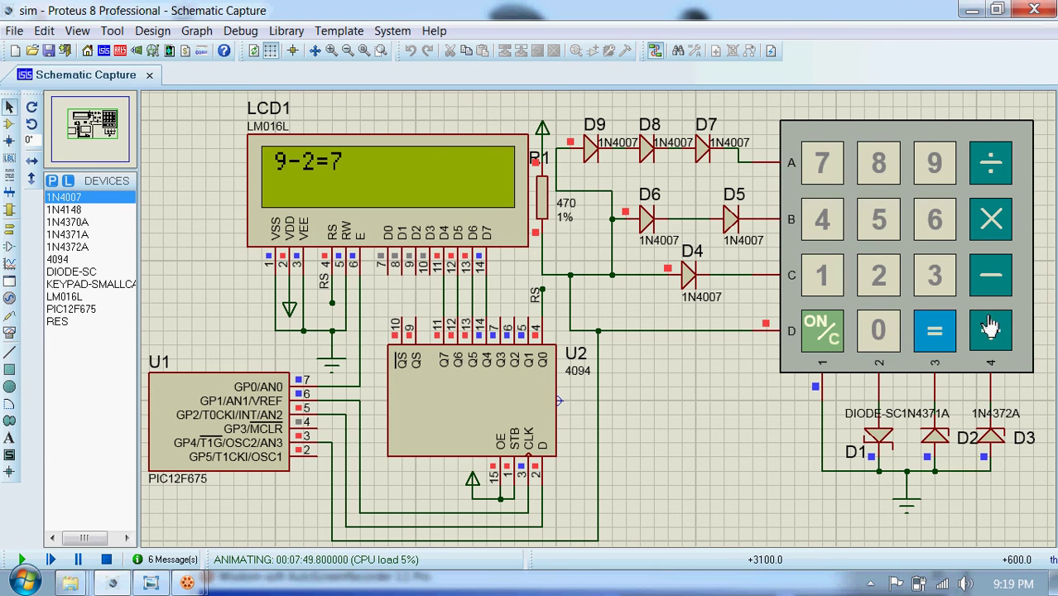
# Clear the 9-2=7 result with ON/C, leaving the LCD blank
pyautogui.click(838, 339)
pyautogui.click(831, 339)
pyautogui.click(827, 339)
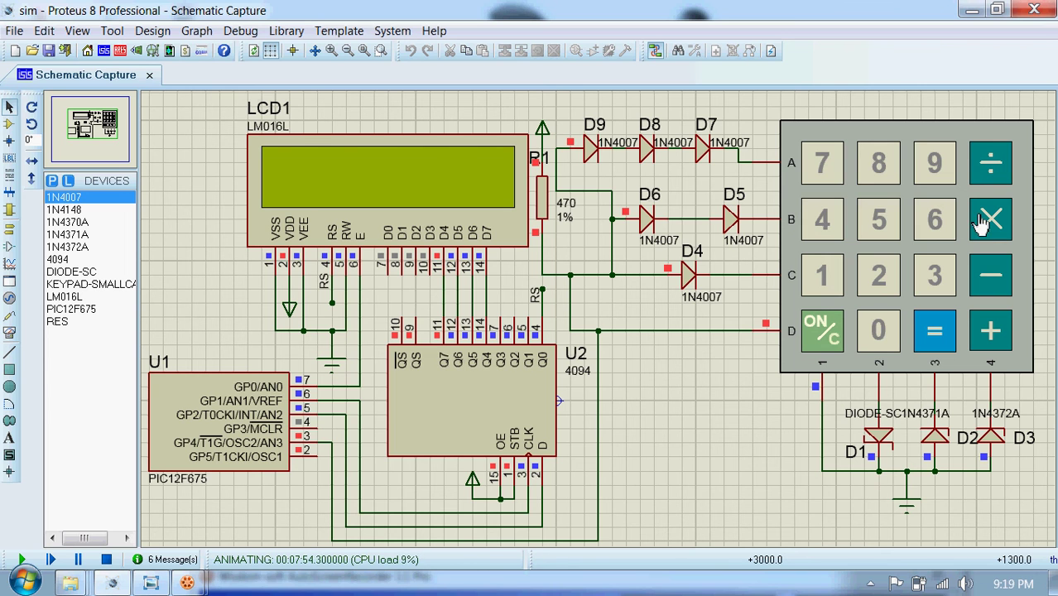
# Compute 8x4=32 on the keypad, then clear the result with ON/C
pyautogui.click(887, 165)
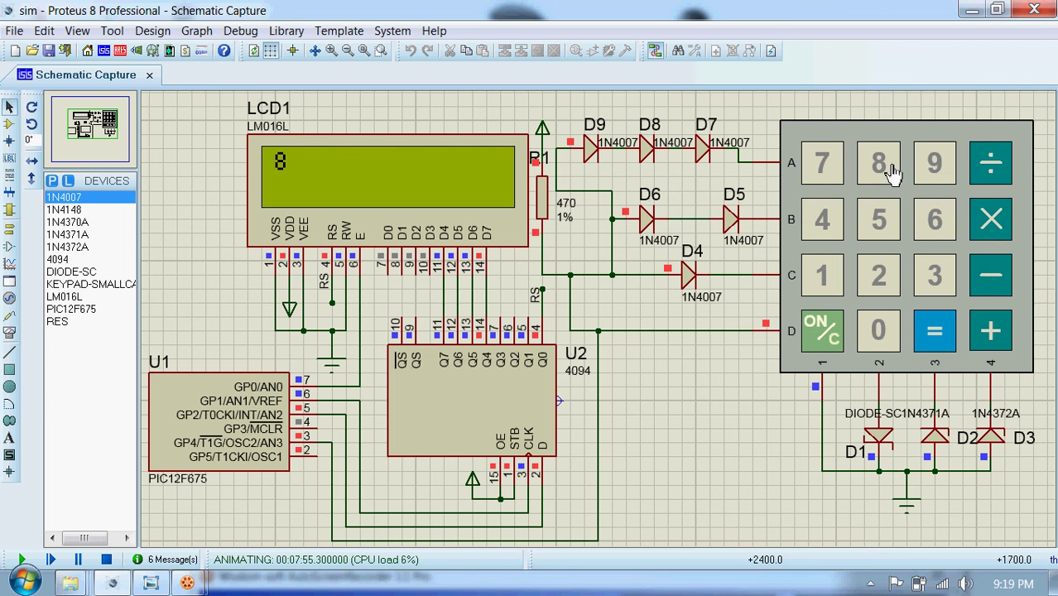
pyautogui.click(992, 214)
pyautogui.click(825, 220)
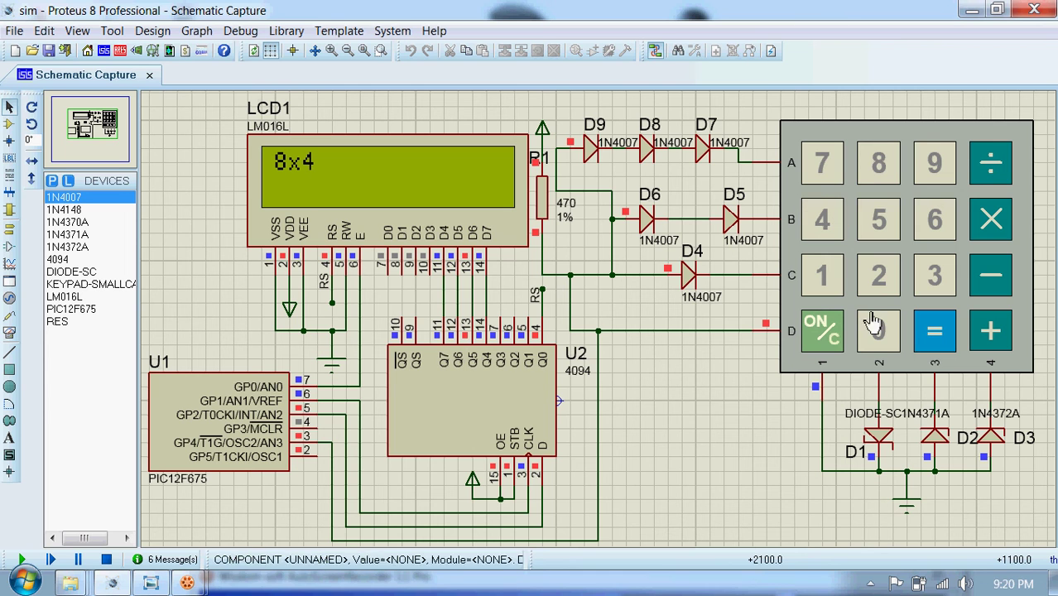
pyautogui.click(936, 340)
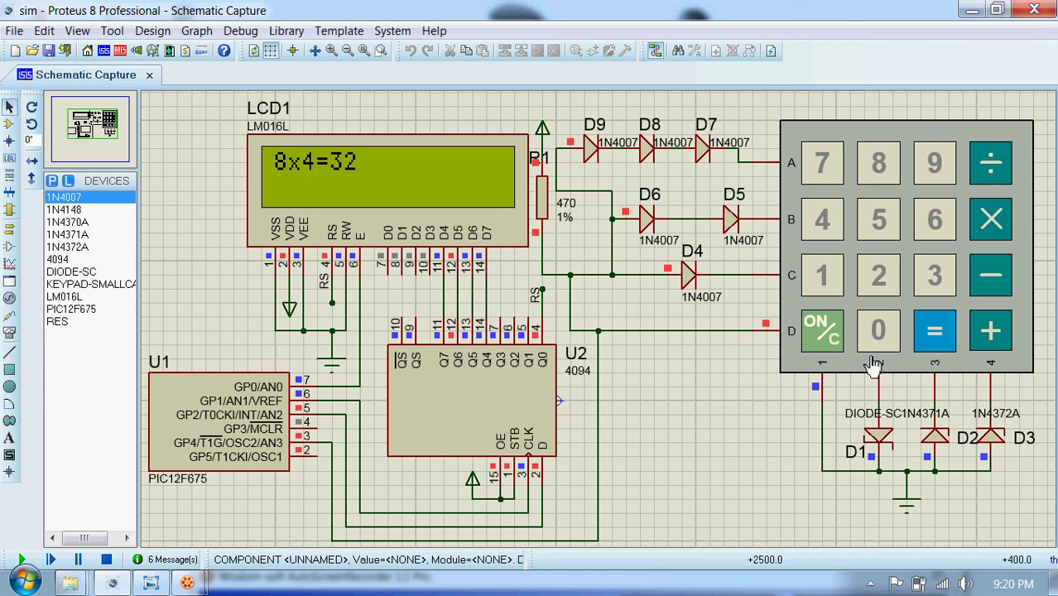
pyautogui.click(828, 334)
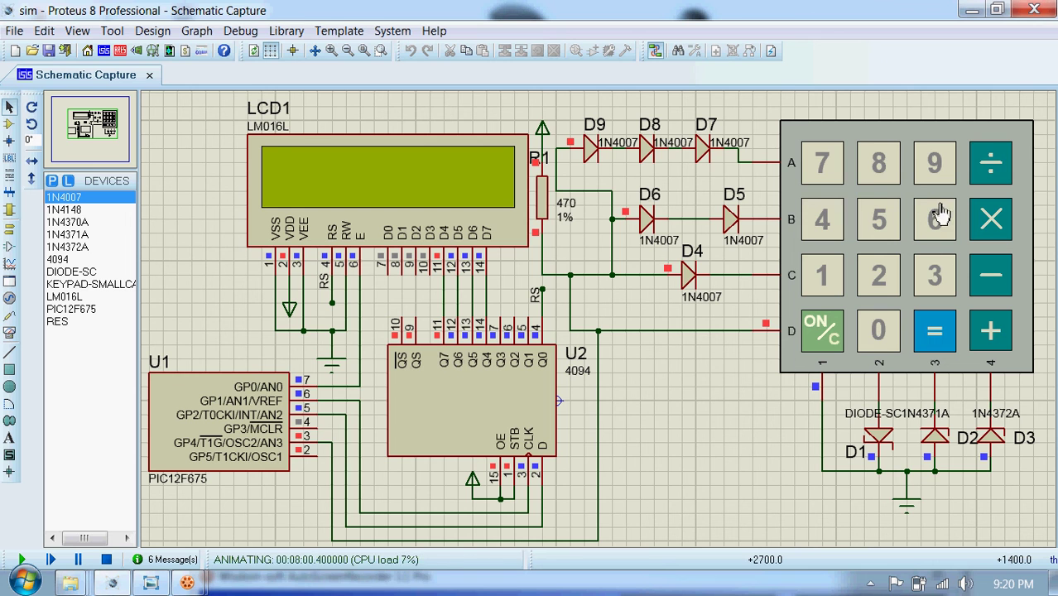
# Divide 8 by 4 on the keypad so the LCD reads 8/4=2
pyautogui.click(880, 166)
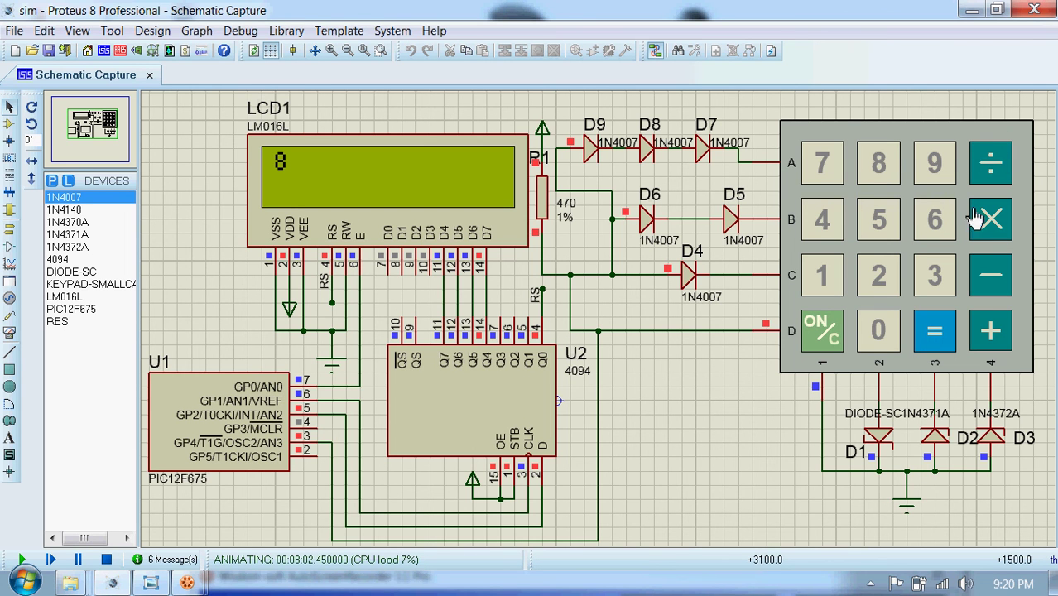
pyautogui.click(995, 164)
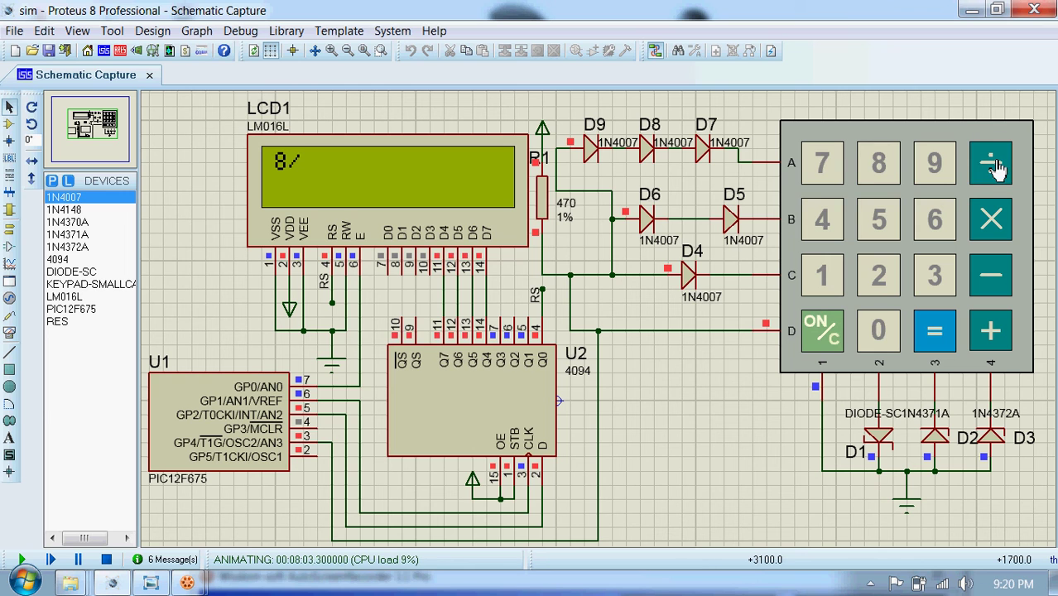
pyautogui.click(823, 230)
pyautogui.click(931, 330)
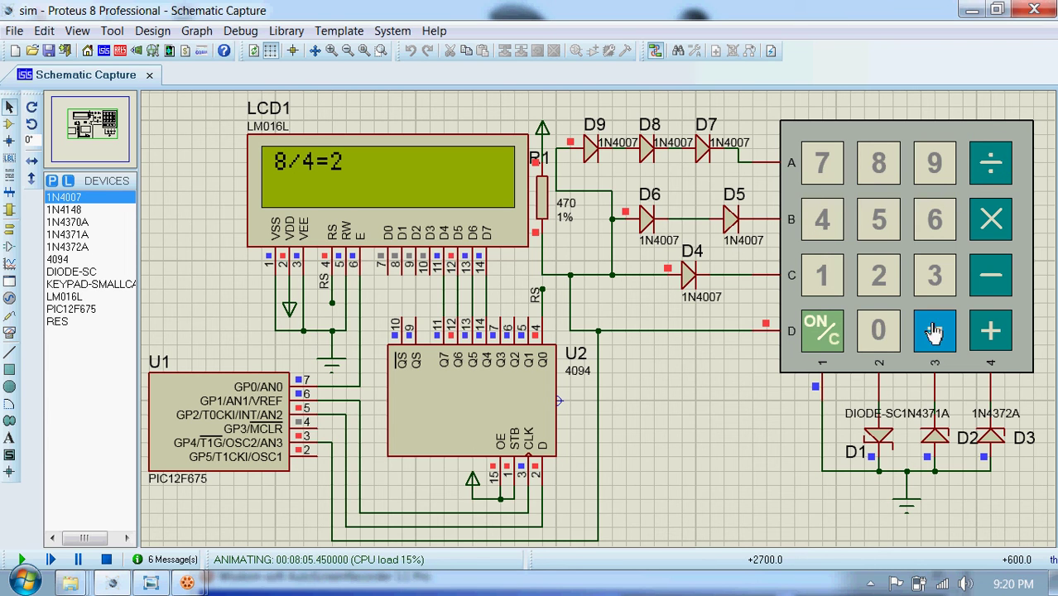